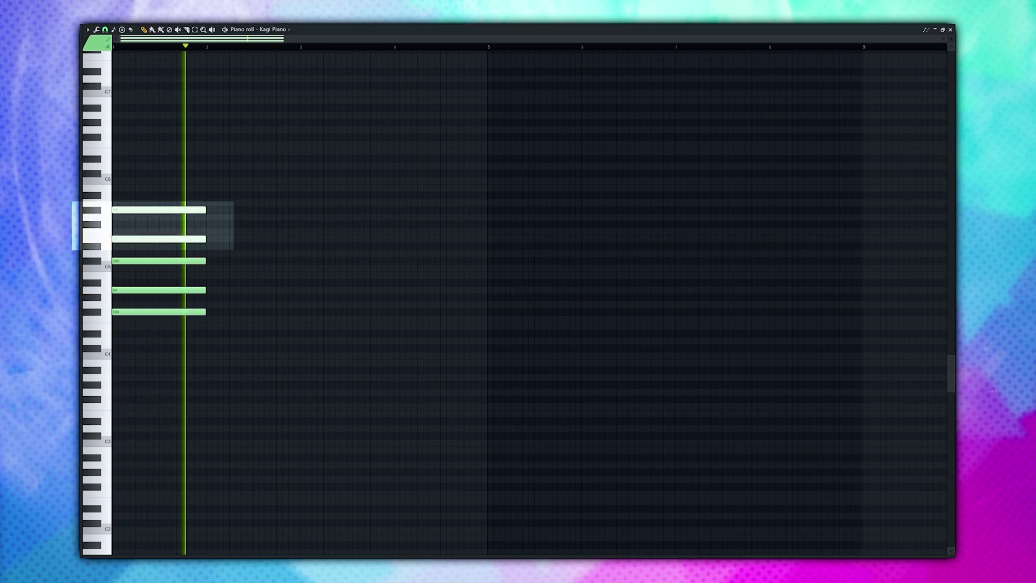
# Complete the bassline with notes leading into and across bars 5 to 8, play it back, and clear the note selection.
pyautogui.press('space')
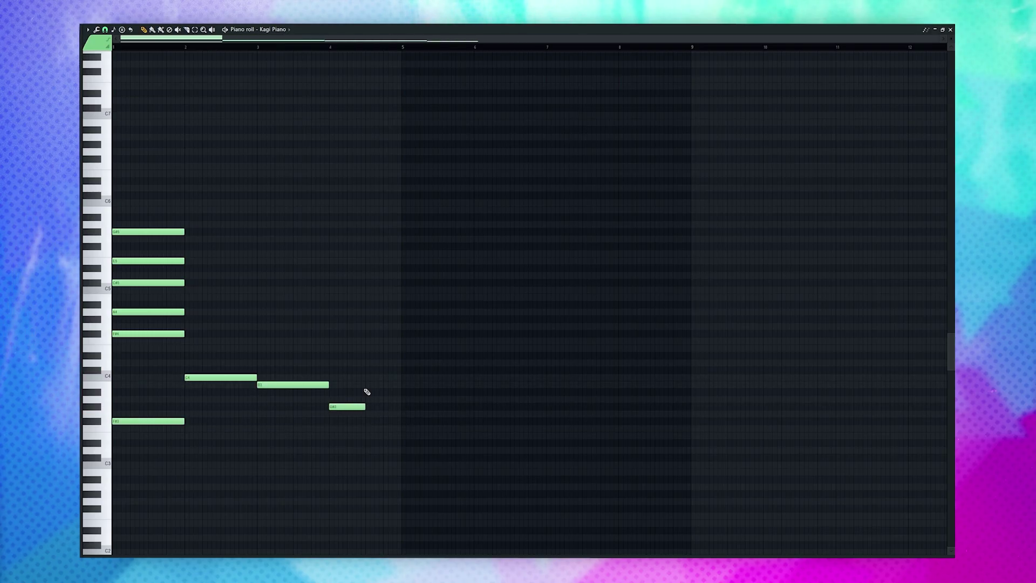
pyautogui.click(408, 420)
pyautogui.click(479, 443)
pyautogui.moveTo(527, 385); pyautogui.dragTo(550, 385)
pyautogui.moveTo(624, 414); pyautogui.dragTo(624, 406)
pyautogui.moveTo(689, 406); pyautogui.dragTo(653, 407)
pyautogui.click(658, 429)
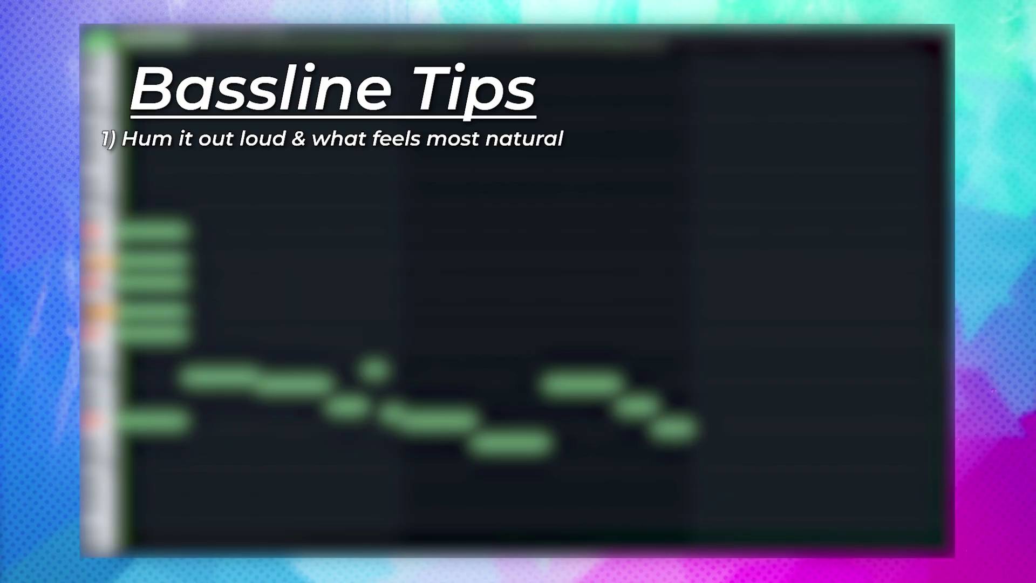
pyautogui.press('space')
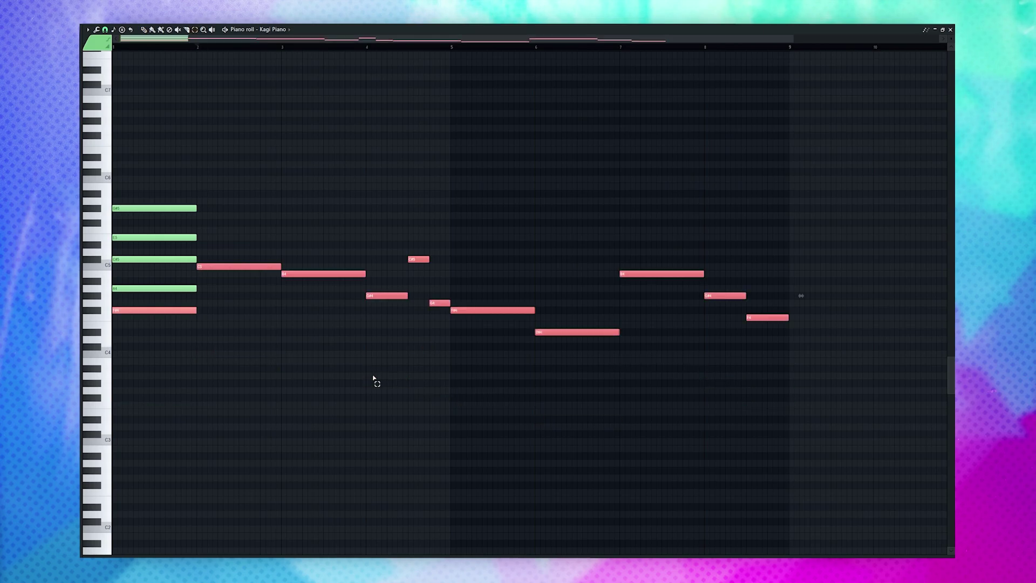
pyautogui.keyDown('ctrl'); pyautogui.click(375, 380); pyautogui.keyUp('ctrl')
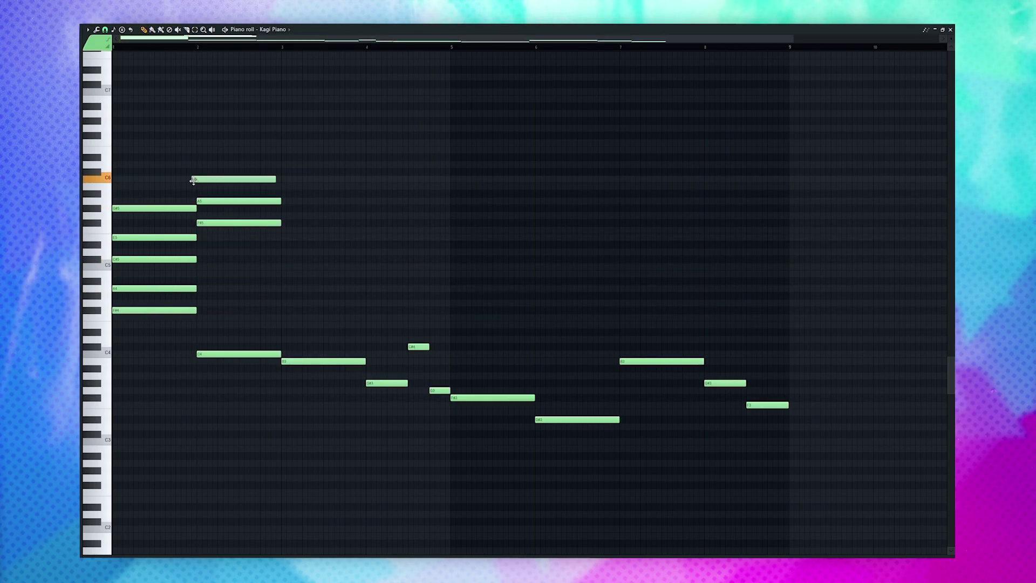
# Stack chord notes above the bassline in bars 2, 3 and the first half of bar 4, playing them back.
pyautogui.click(288, 252)
pyautogui.press('space')
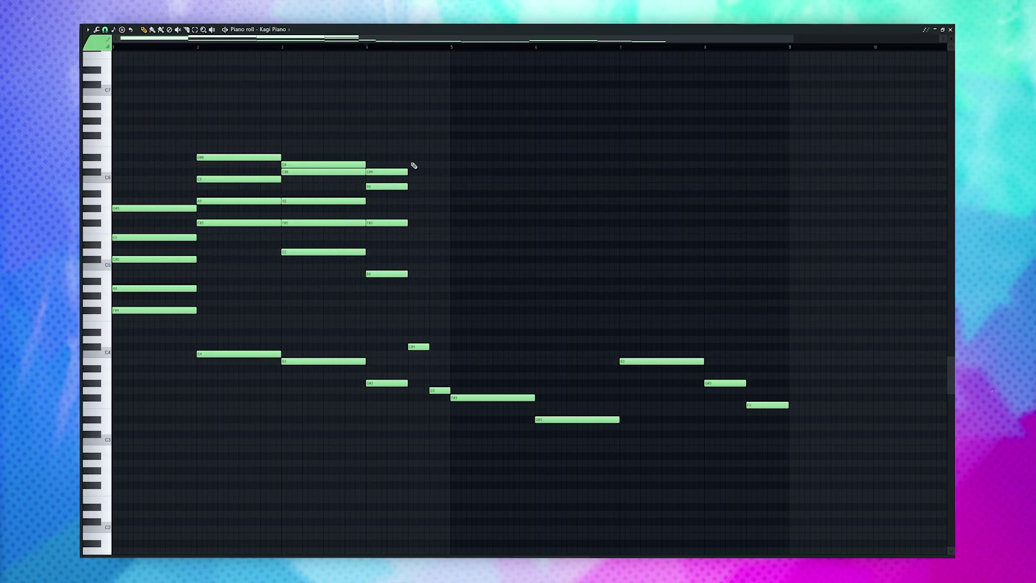
pyautogui.press('space')
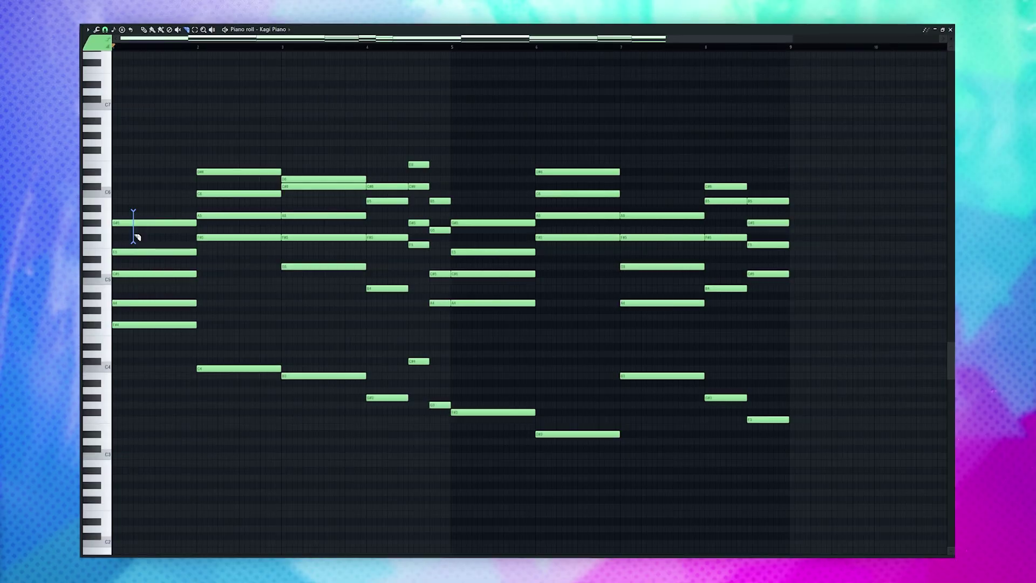
# Shorten the chord and bass notes across all eight bars to equal stabs about an eighth of a bar long, and select the stabs in bars 2 and 3.
pyautogui.press('p')
pyautogui.moveTo(135, 157); pyautogui.dragTo(329, 410)
pyautogui.moveTo(509, 521); pyautogui.dragTo(663, 157)
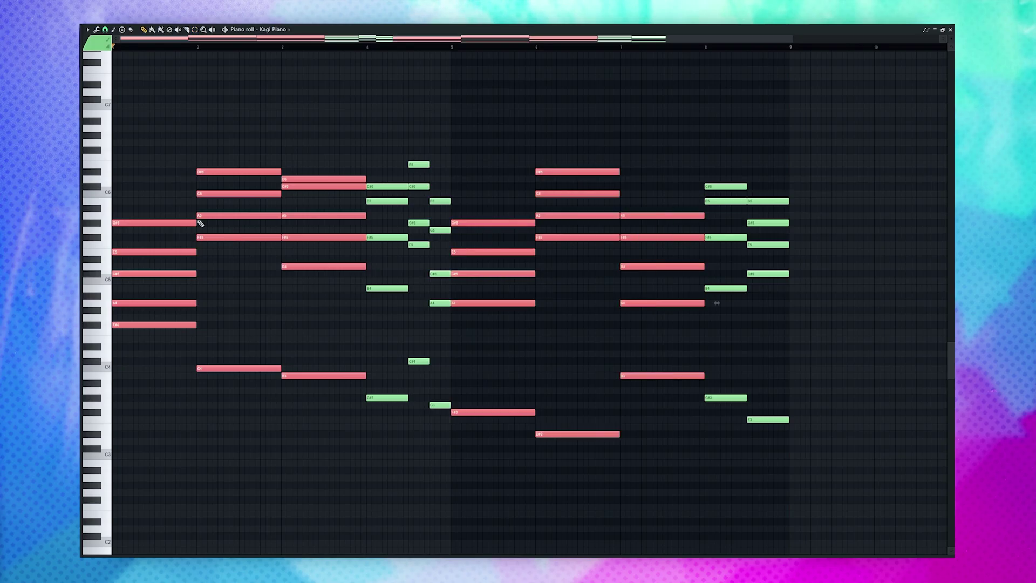
pyautogui.moveTo(195, 222); pyautogui.dragTo(131, 223)
pyautogui.moveTo(370, 182); pyautogui.dragTo(393, 449)
pyautogui.moveTo(725, 176); pyautogui.dragTo(769, 448)
pyautogui.moveTo(404, 187); pyautogui.dragTo(387, 186)
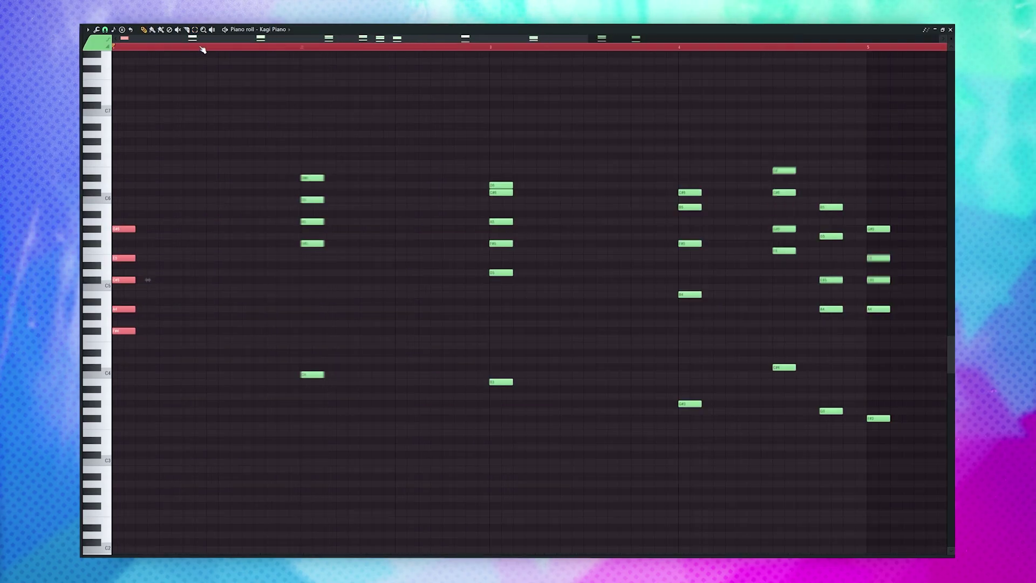
pyautogui.moveTo(194, 173); pyautogui.dragTo(214, 420)
pyautogui.moveTo(268, 180); pyautogui.dragTo(284, 414)
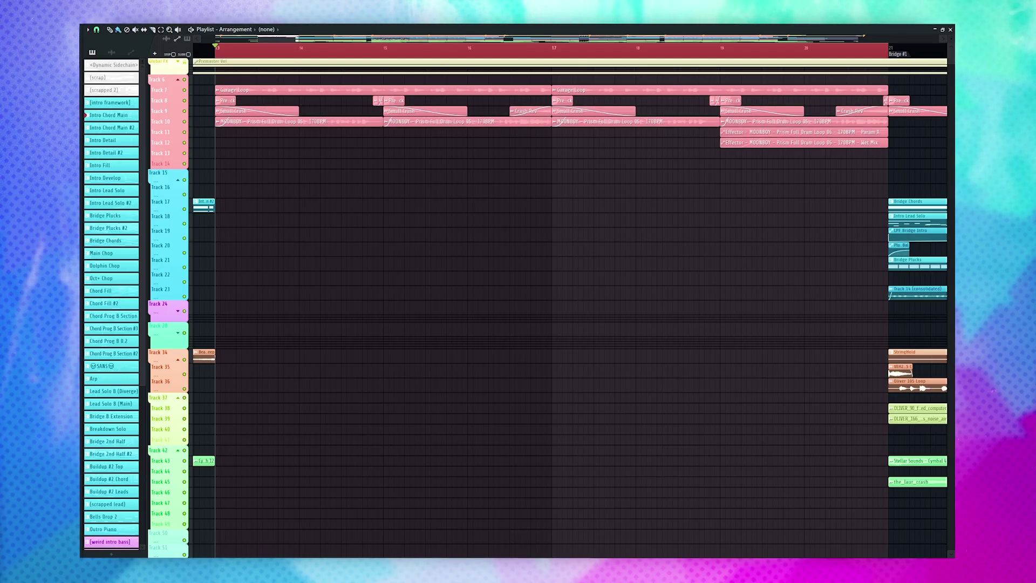
# Review the intro section of the arrangement, play back the Kagi Piano detail melody, and hide the mixer.
pyautogui.scroll(5, 547, 322)
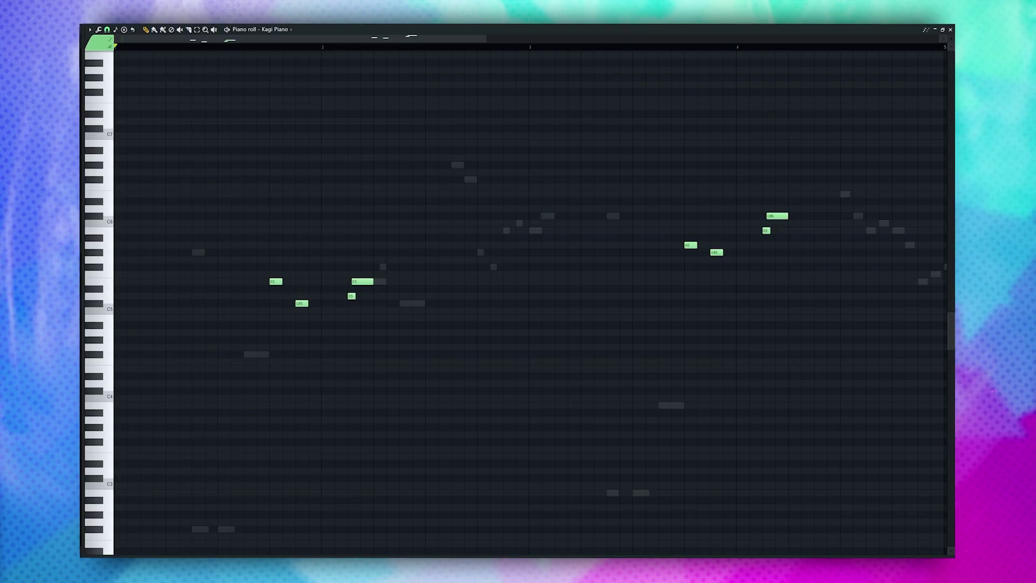
pyautogui.press('space')
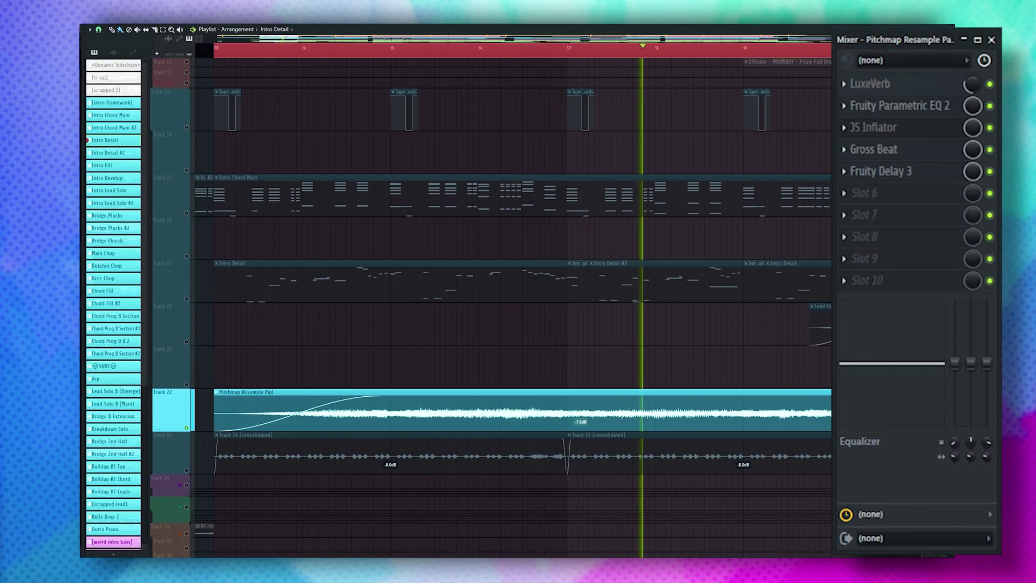
pyautogui.press('F9')
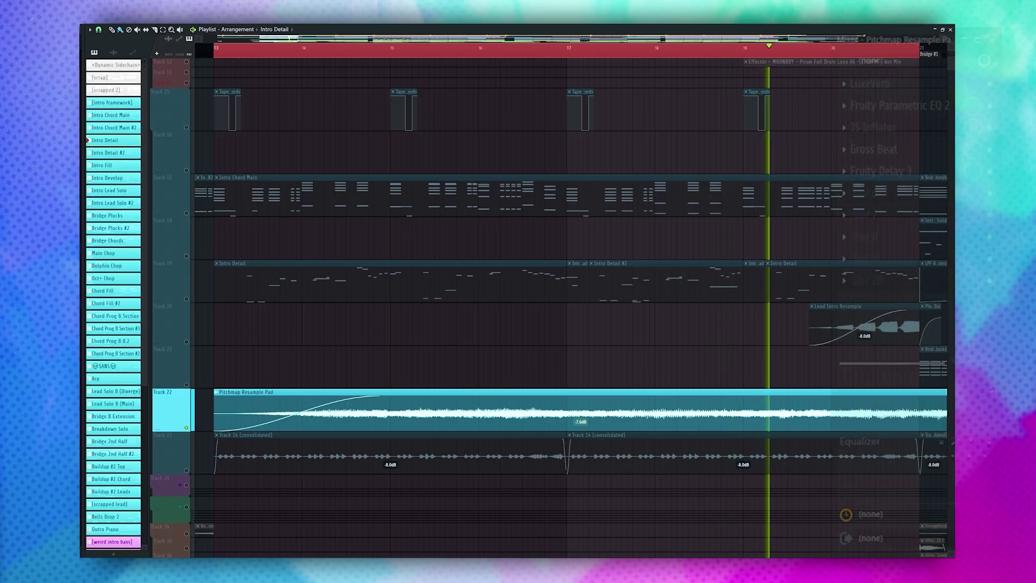
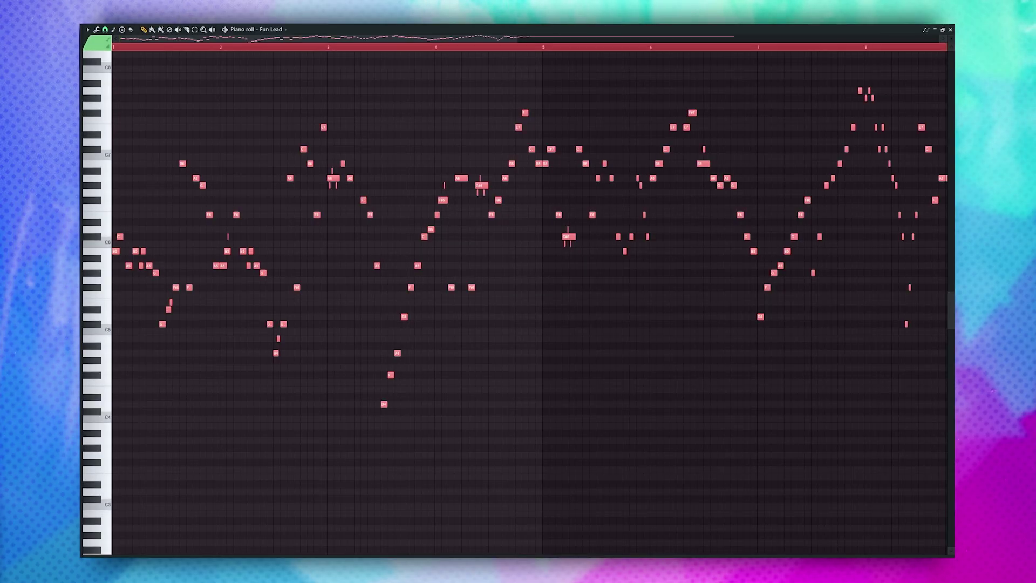
# Raise the opening notes of the Fun Lead melody above the ghosted original notes to build a harmony line.
pyautogui.scroll(4, 269, 58)
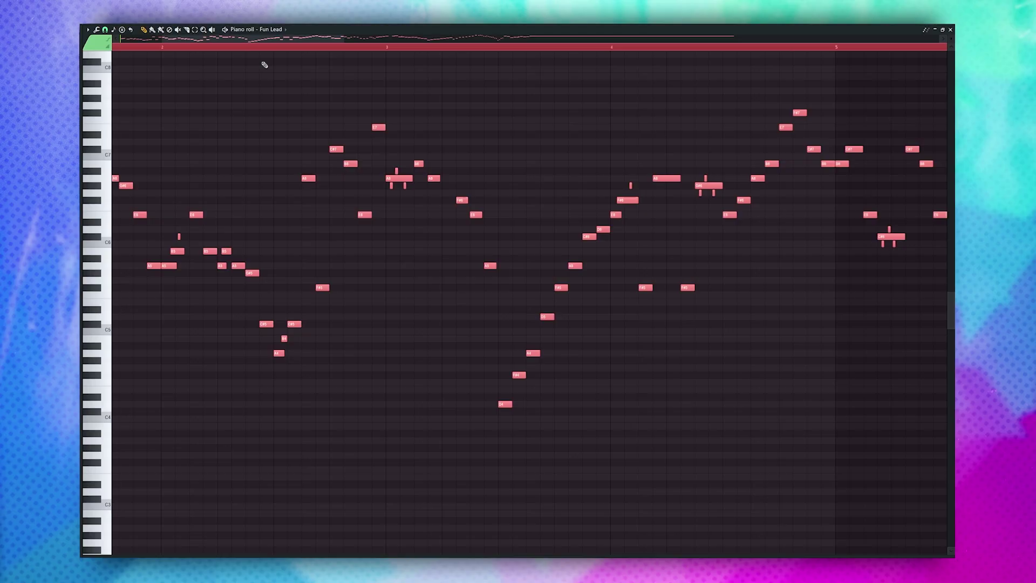
pyautogui.scroll(2, 312, 139)
pyautogui.scroll(-1, 345, 134)
pyautogui.keyDown('ctrl'); pyautogui.click(173, 93); pyautogui.keyUp('ctrl')
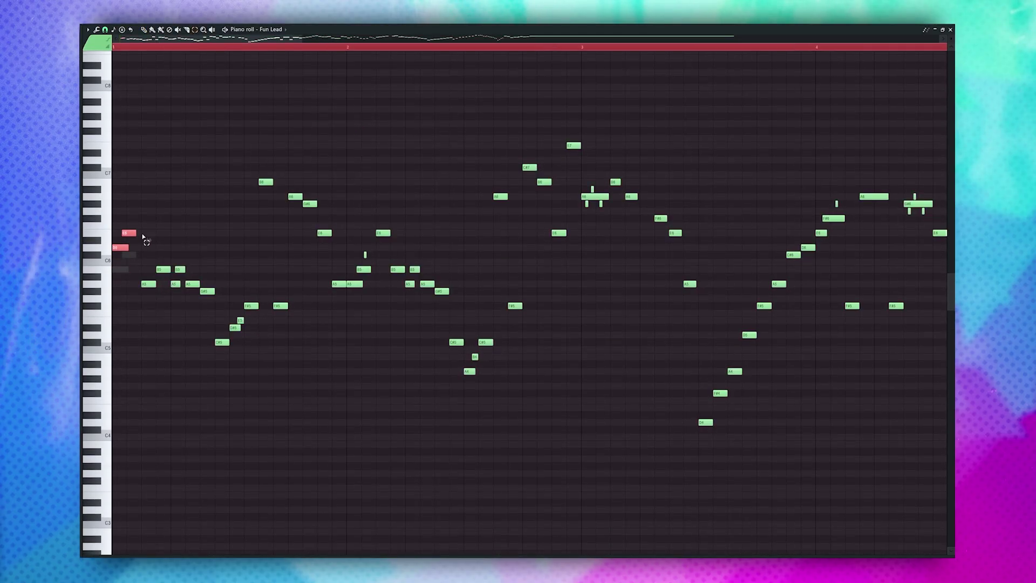
pyautogui.keyDown('ctrl'); pyautogui.click(180, 228); pyautogui.keyUp('ctrl')
pyautogui.scroll(2, 183, 232)
pyautogui.moveTo(264, 307); pyautogui.dragTo(263, 299)
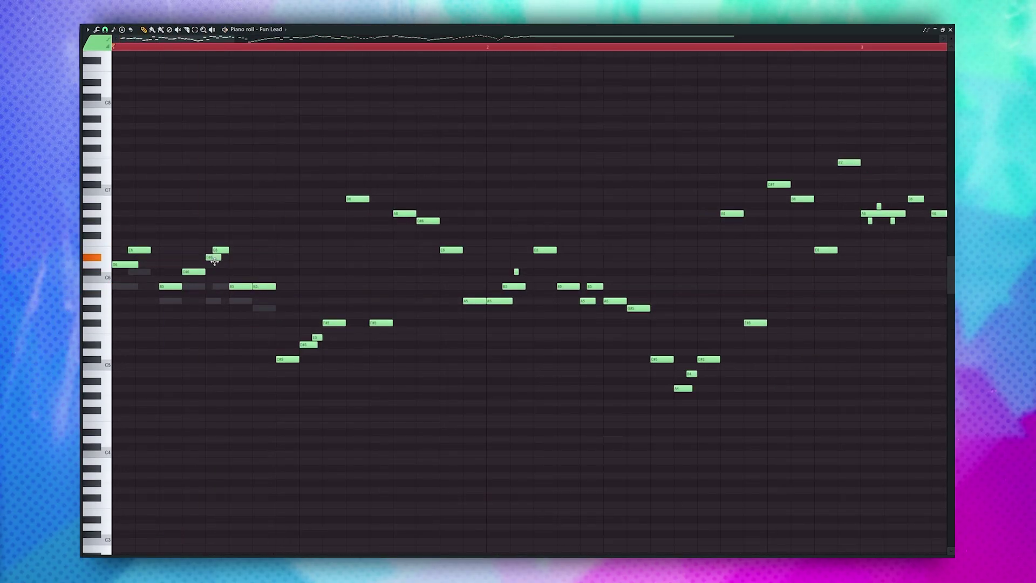